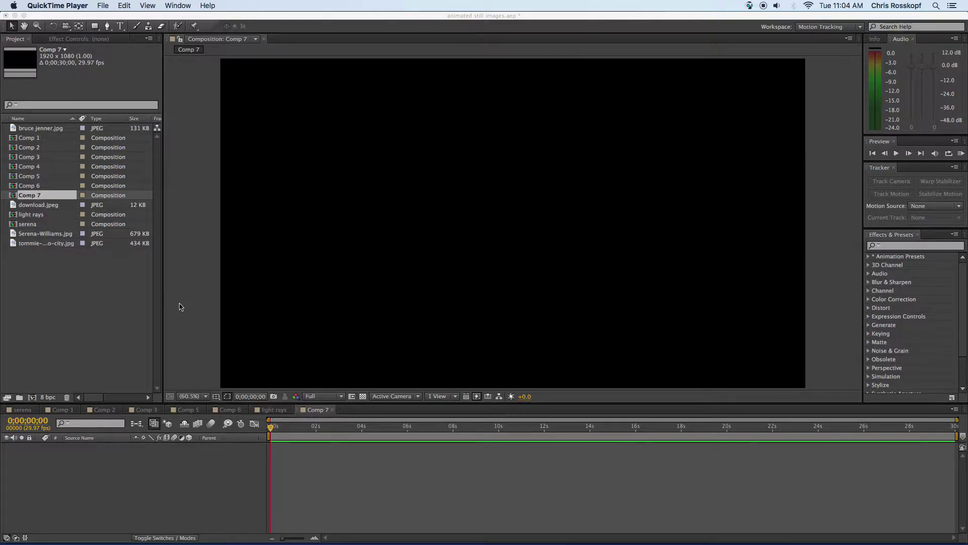
Step: Bring the After Effects project with the empty Comp 7 to the front
left_click(52, 291)
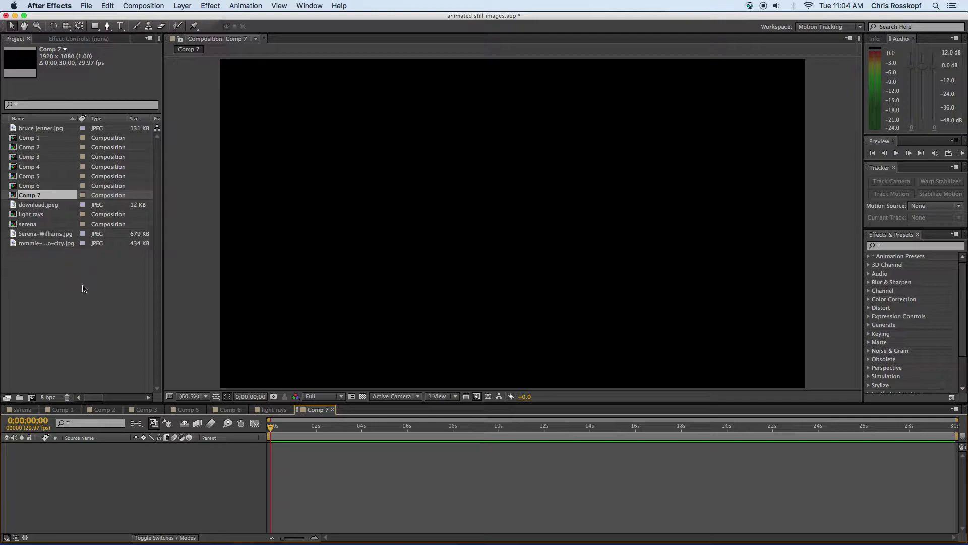
Step: Create Comp 8 using the HDTV 1080 29.97 preset with a 10-second duration
left_click(142, 6)
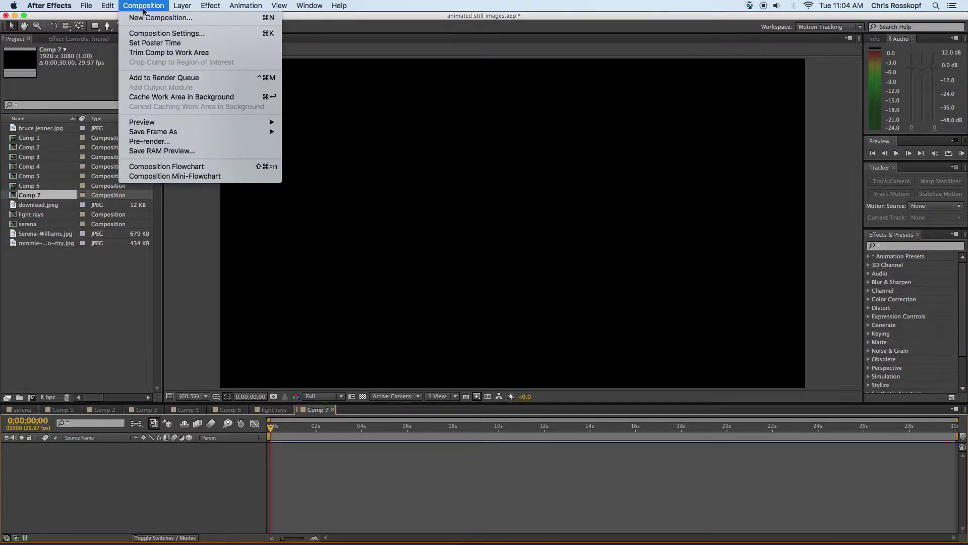
left_click(146, 17)
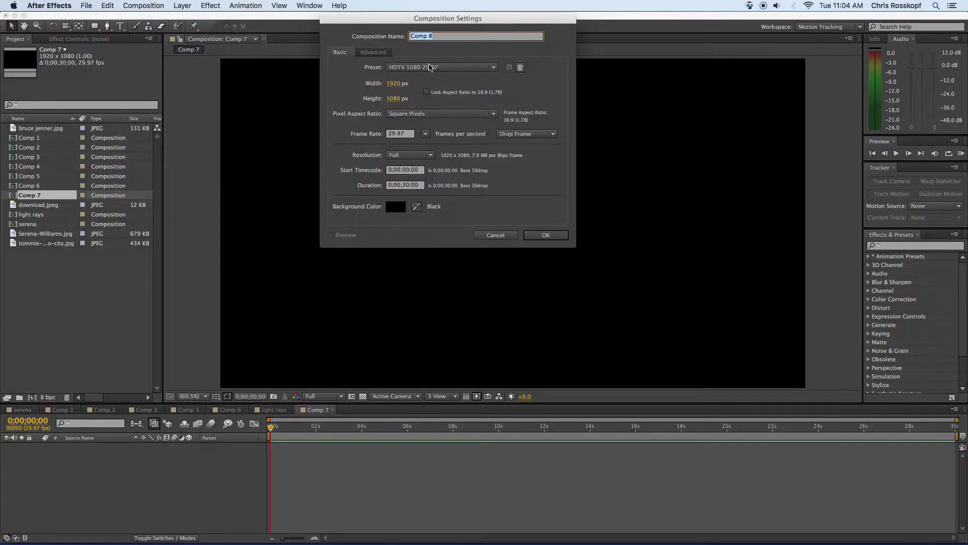
left_click(444, 71)
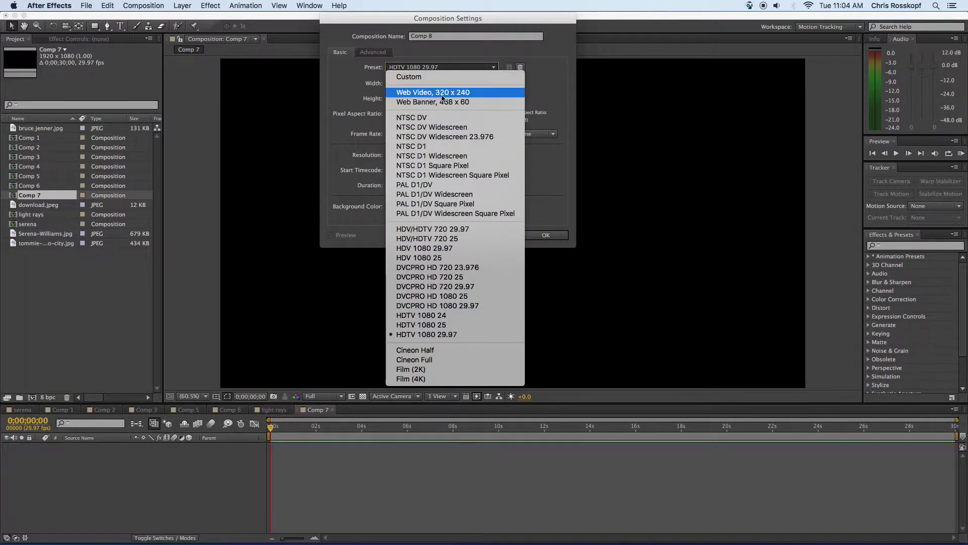
left_click(441, 334)
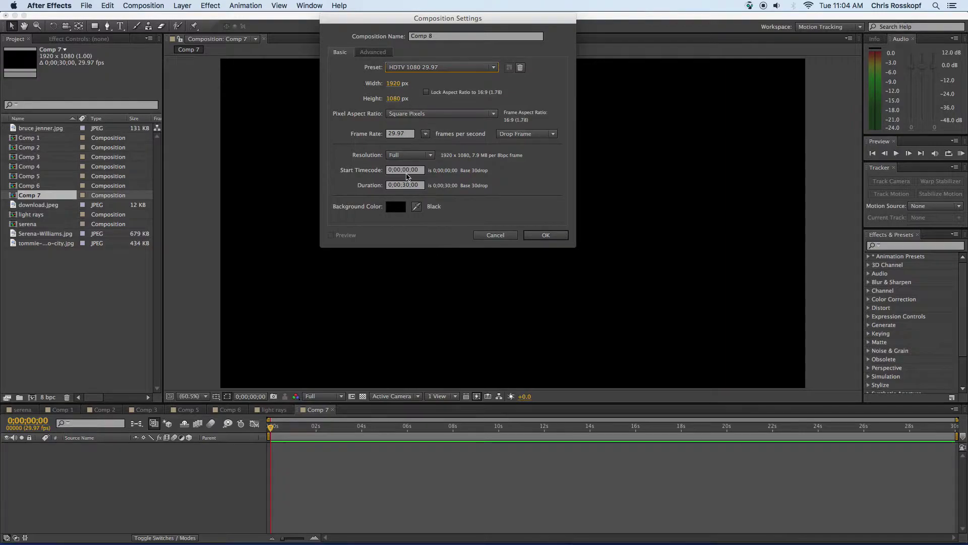
left_click(404, 185)
left_click(406, 185)
left_click(538, 235)
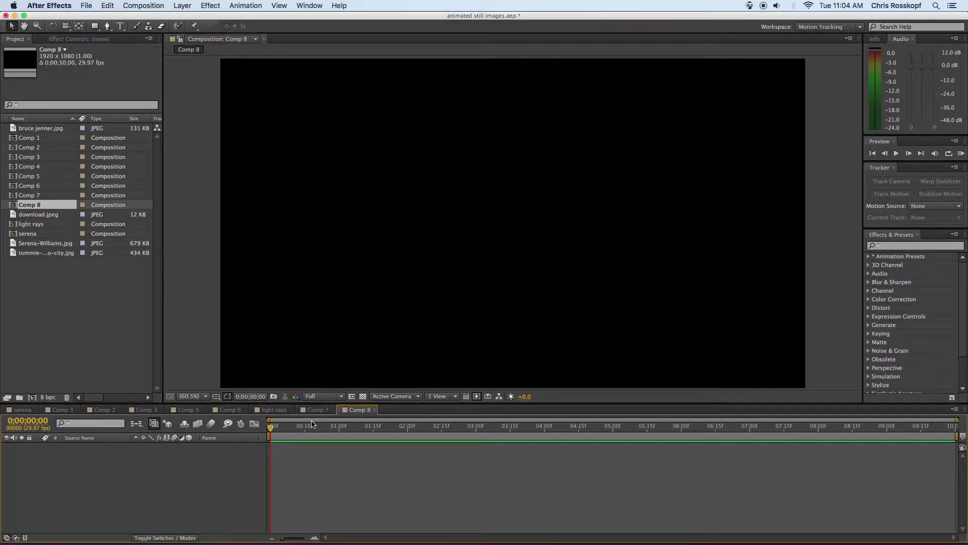
Step: Add Serena-Williams.jpg to Comp 8, scale it to 77% and nudge it down to 966.6,576.4
left_click(13, 246)
left_click_drag(12, 244, 110, 460)
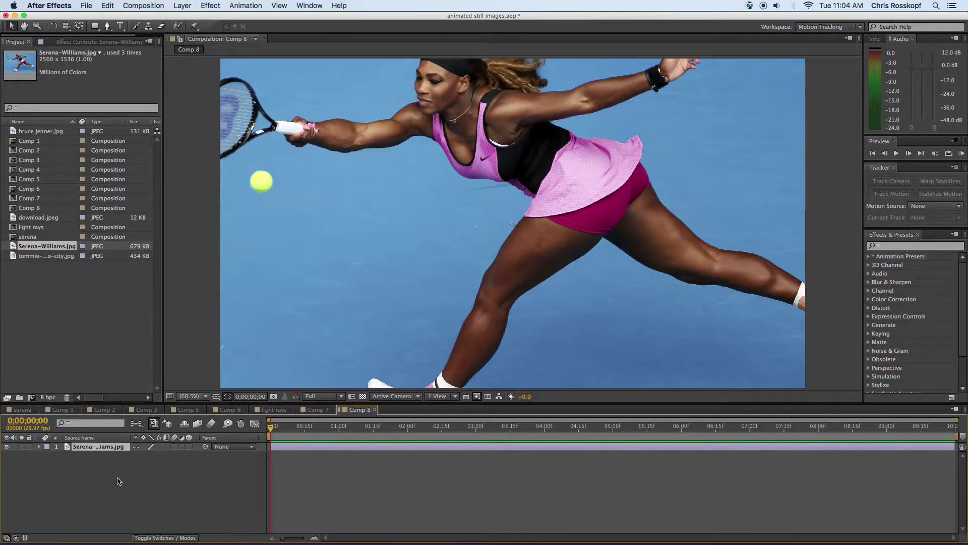
left_click(40, 447)
left_click(48, 456)
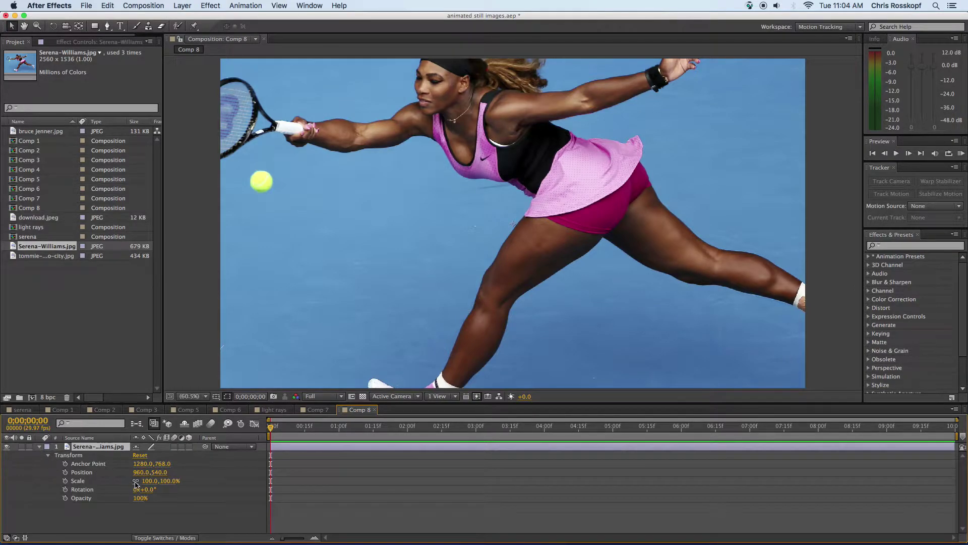
left_click_drag(168, 484, 160, 485)
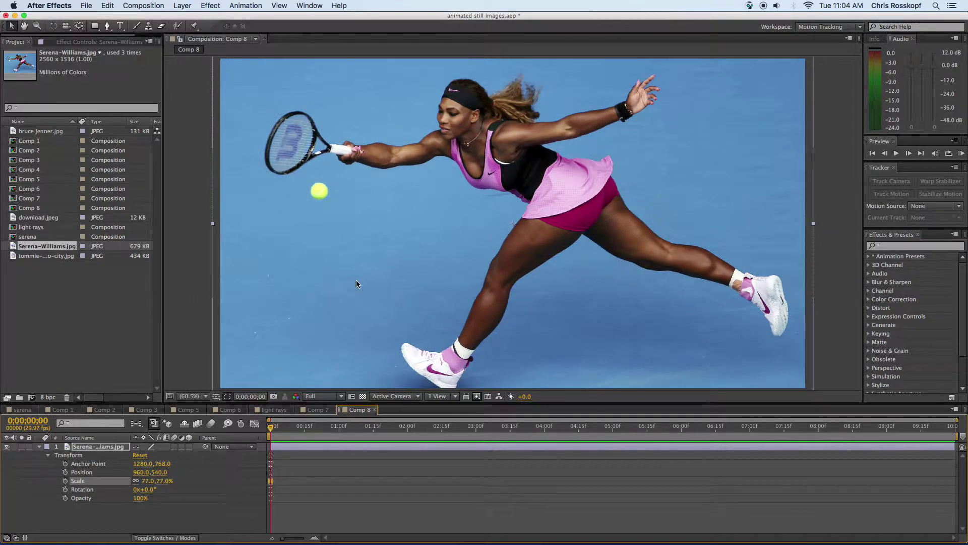
left_click_drag(356, 281, 358, 290)
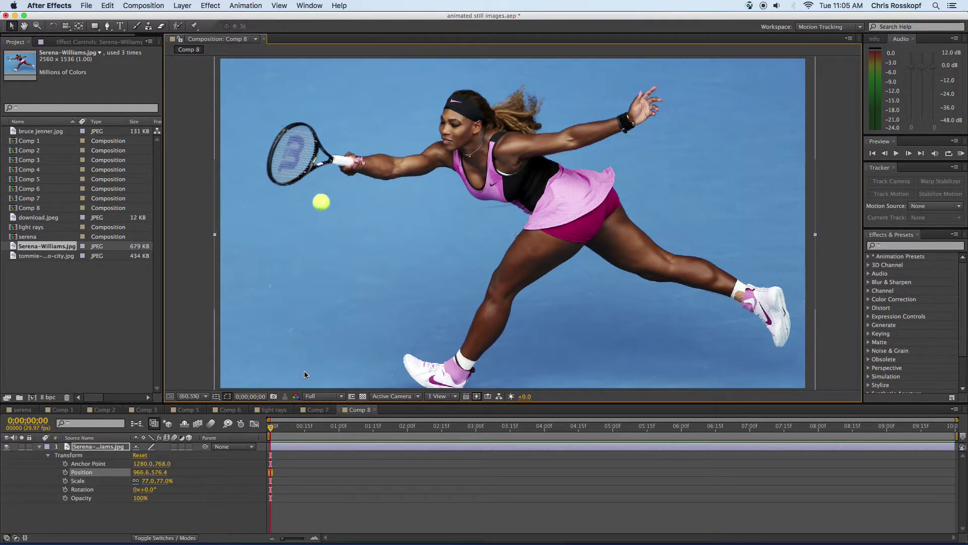
Step: Keyframe Position and Scale at the start, then end at Scale 100% and Position 1183.3,710.4
left_click(65, 472)
left_click(65, 480)
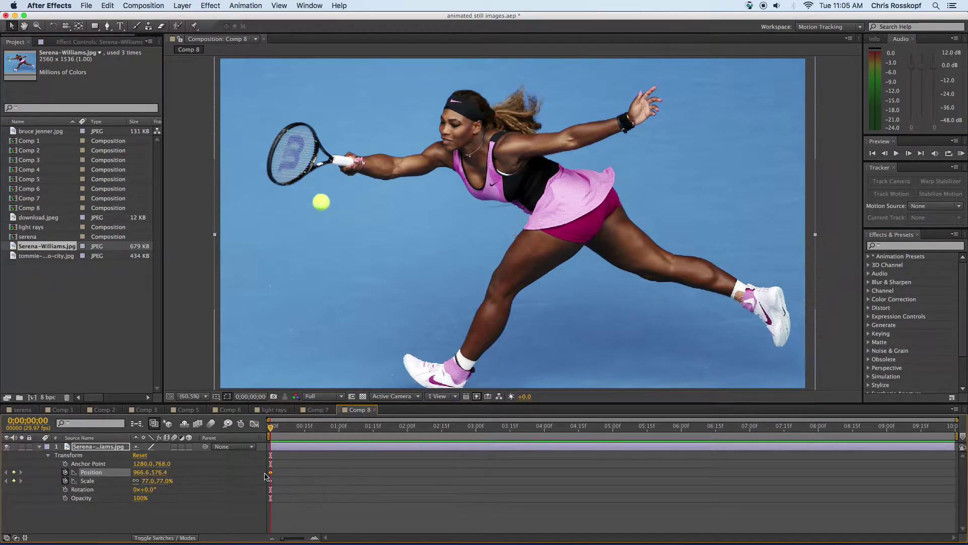
left_click_drag(277, 426, 953, 426)
left_click_drag(157, 480, 170, 481)
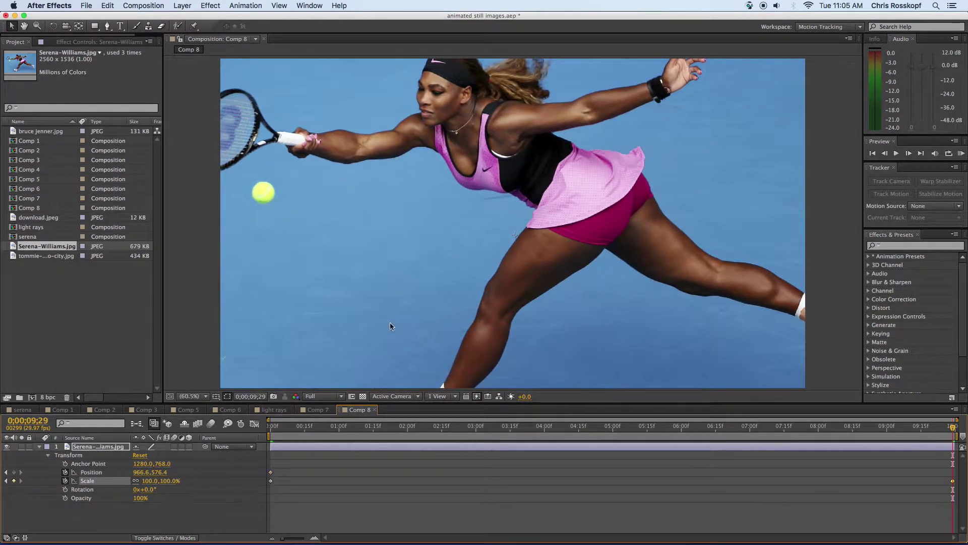
left_click_drag(376, 248, 442, 287)
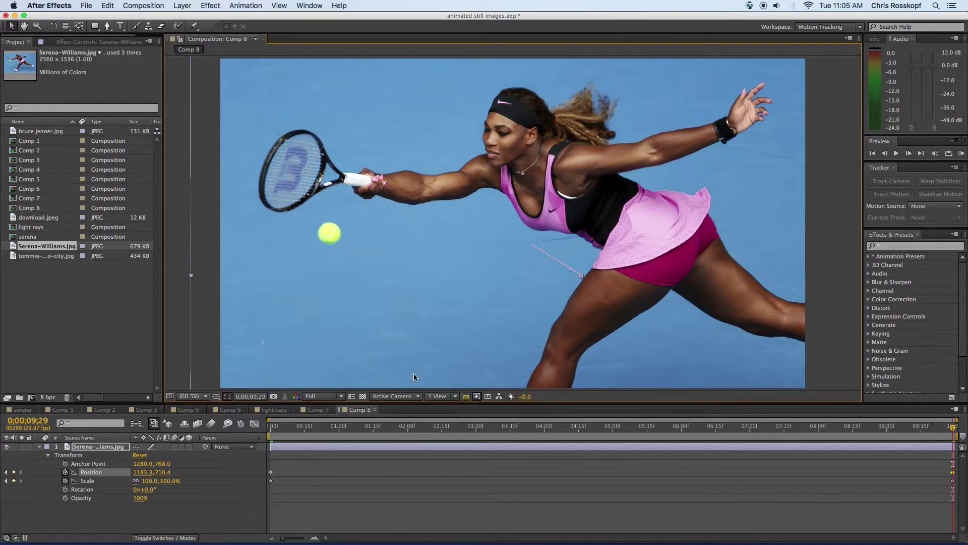
Step: Set preview resolution to Half and play Comp 8's zoom-and-drift animation through
left_click(333, 397)
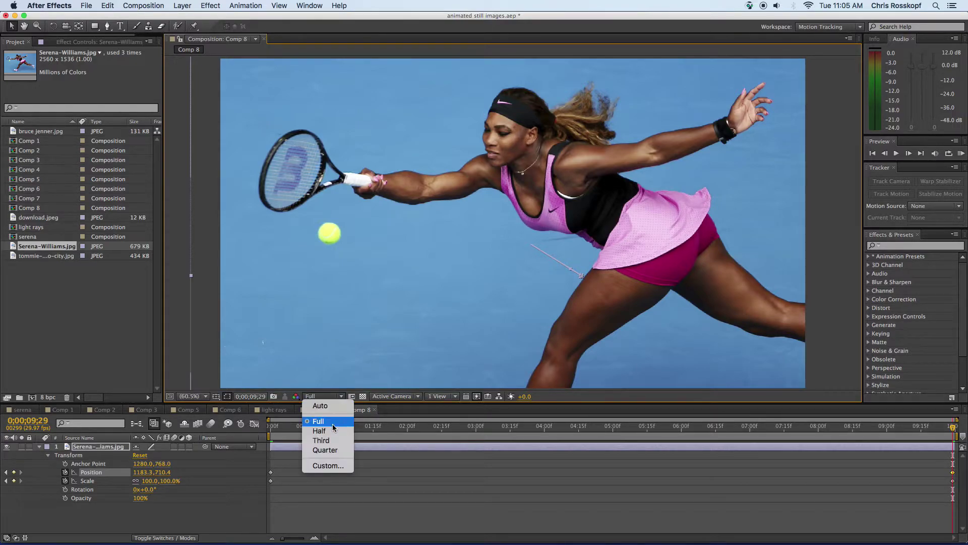
left_click(330, 430)
key("space")
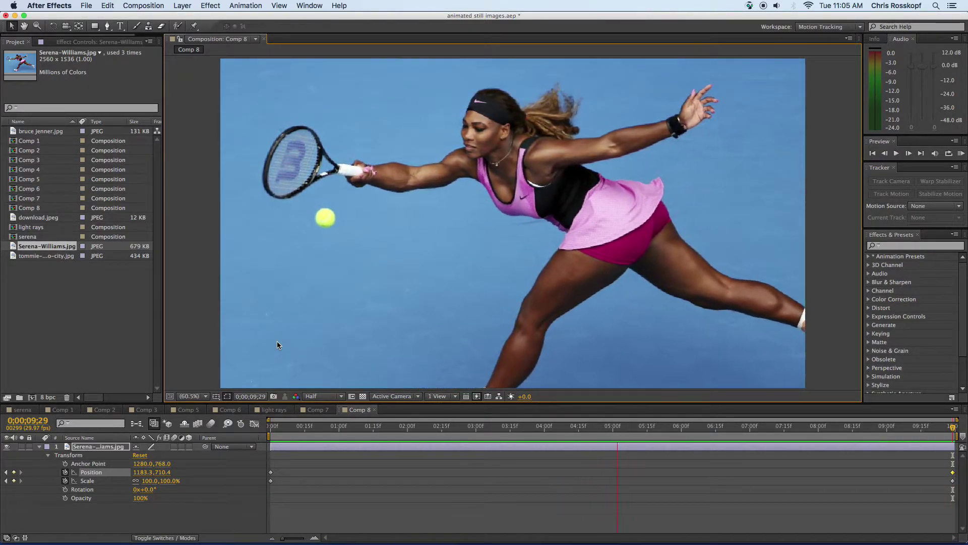
key("space")
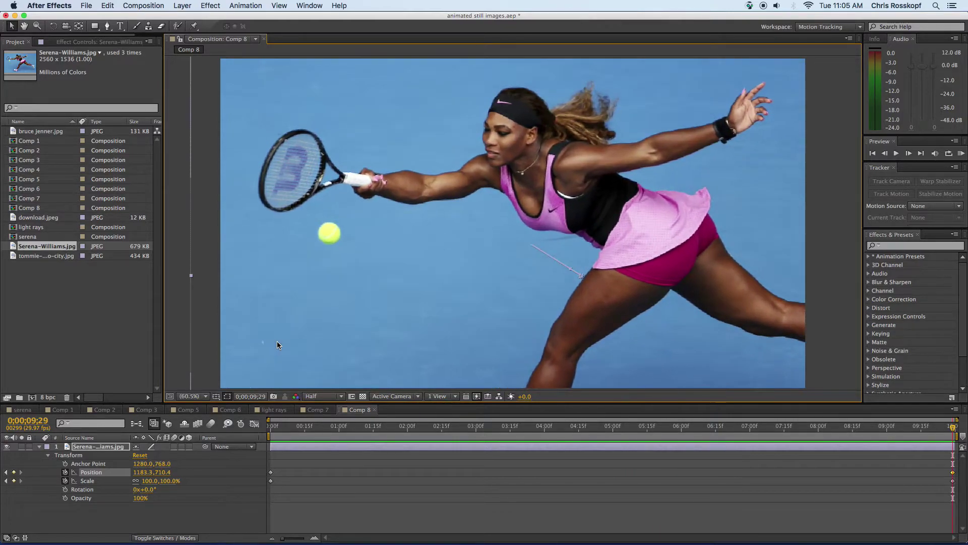
Step: Create a new composition, Comp 9, keeping the default 10-second settings
left_click(144, 5)
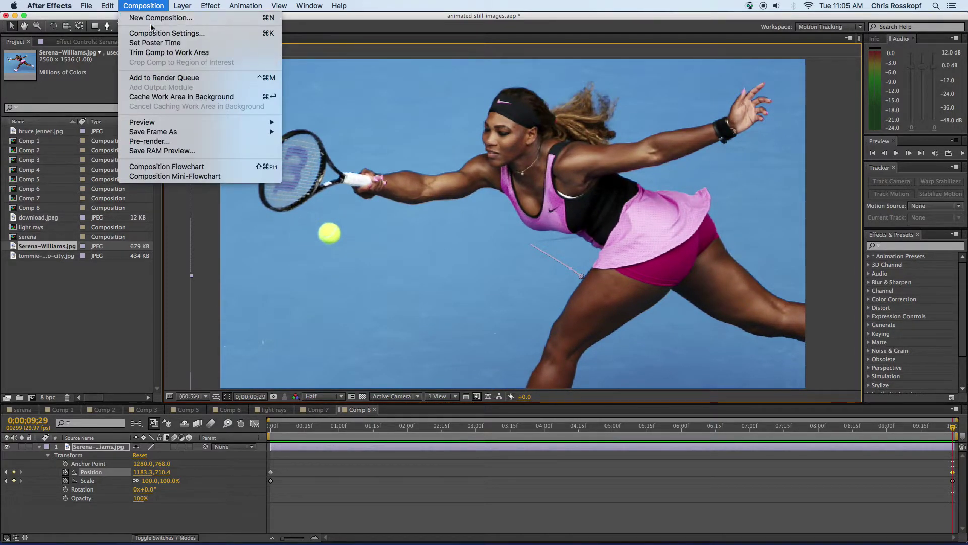
left_click(151, 26)
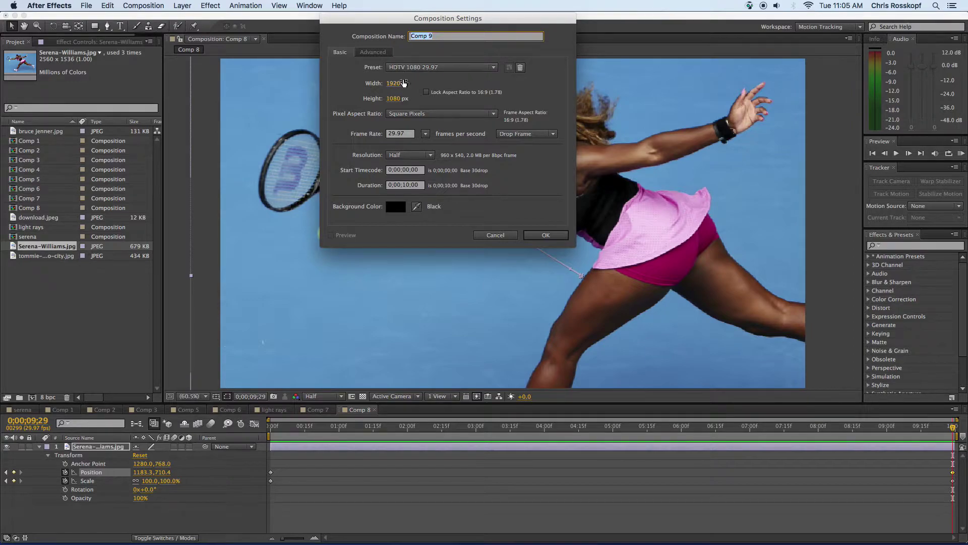
left_click(557, 238)
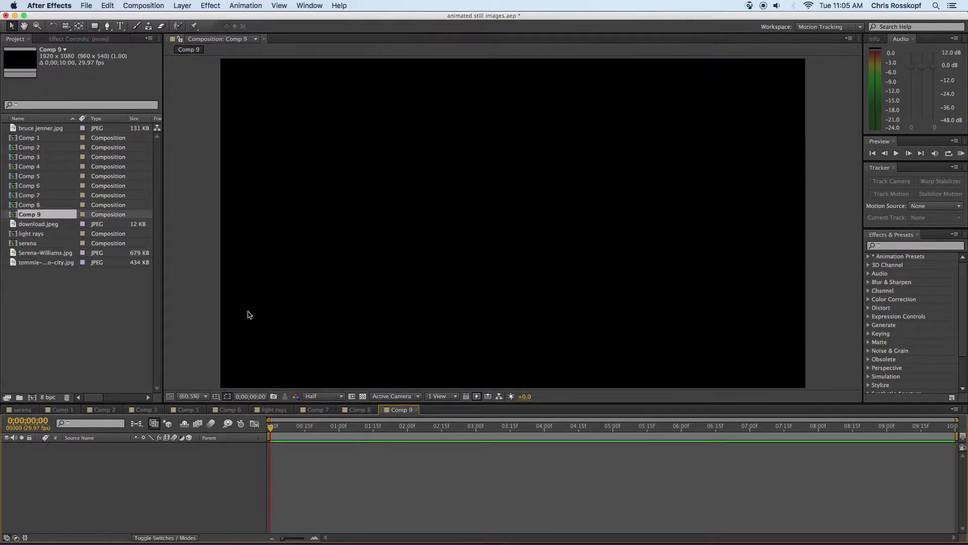
Step: Add bruce jenner.jpg from the Project panel to Comp 9 as its only layer
left_click(14, 224)
left_click(14, 252)
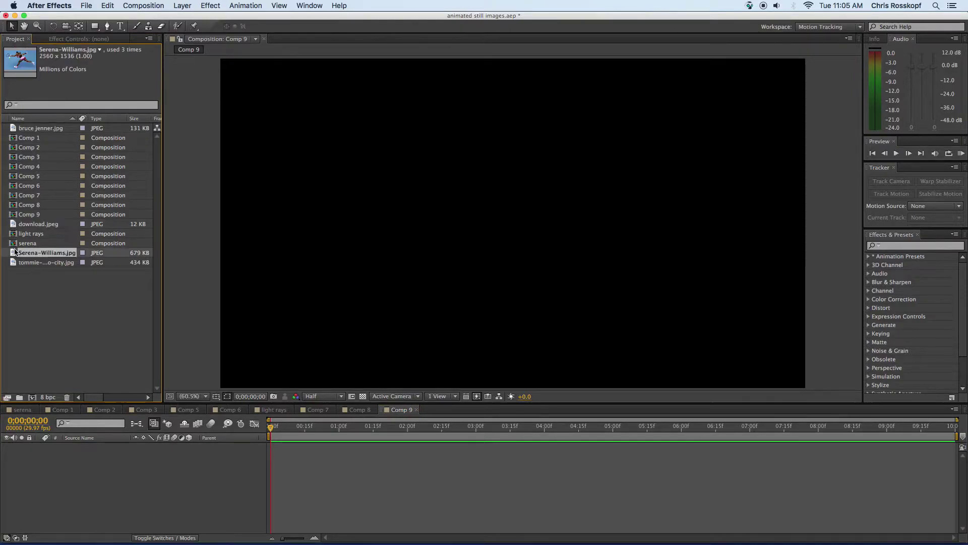
left_click(13, 263)
left_click(14, 129)
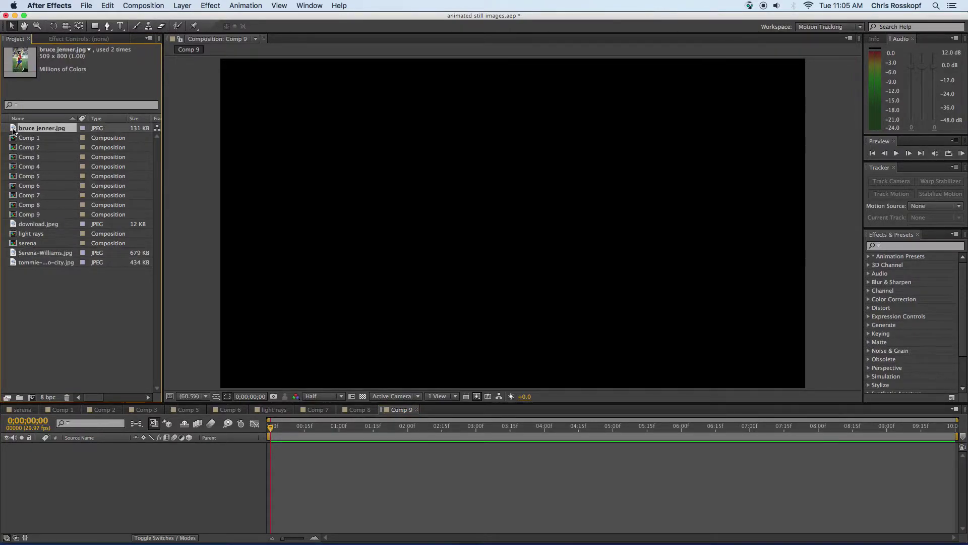
left_click_drag(12, 130, 120, 472)
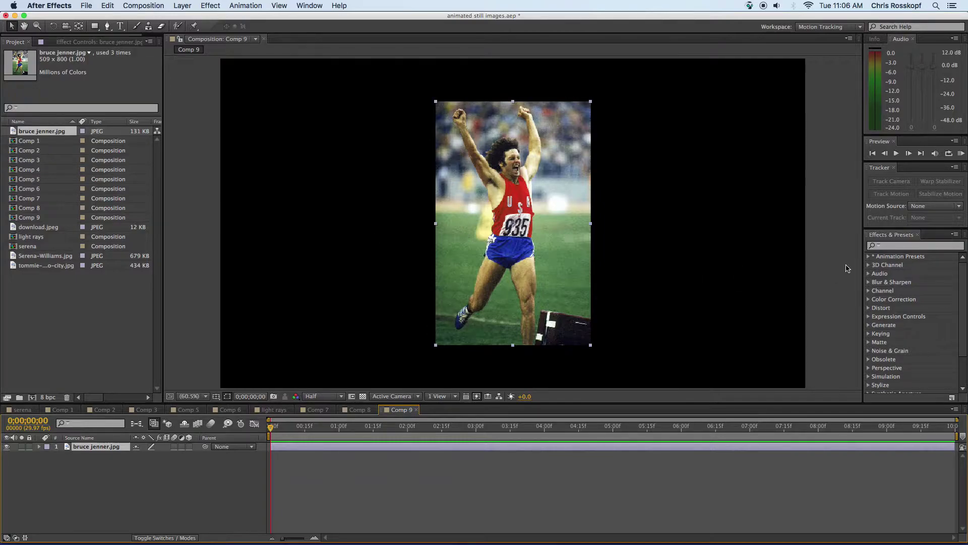
Step: Apply the Autoscroll – horizontal preset (searched as 'autos') to the photo and preview it
left_click(897, 245)
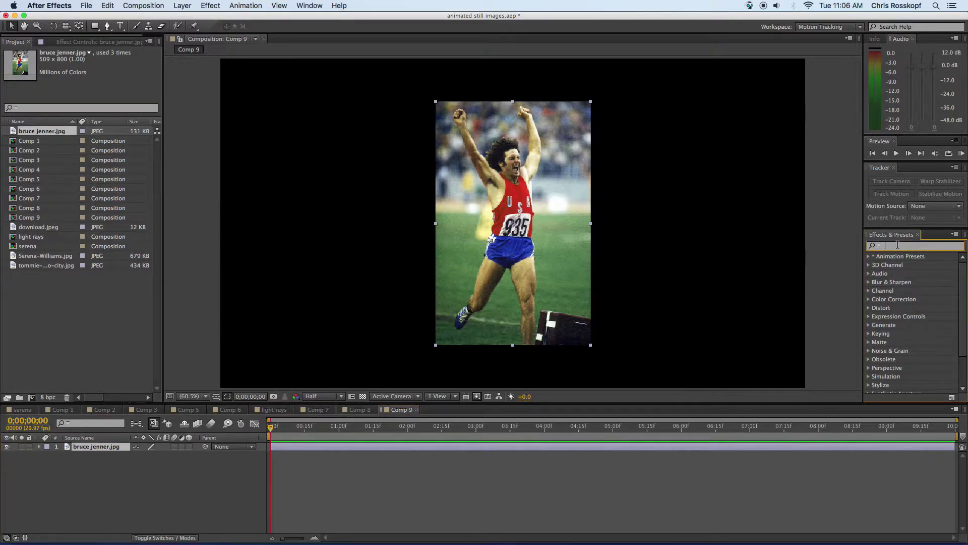
type("auto")
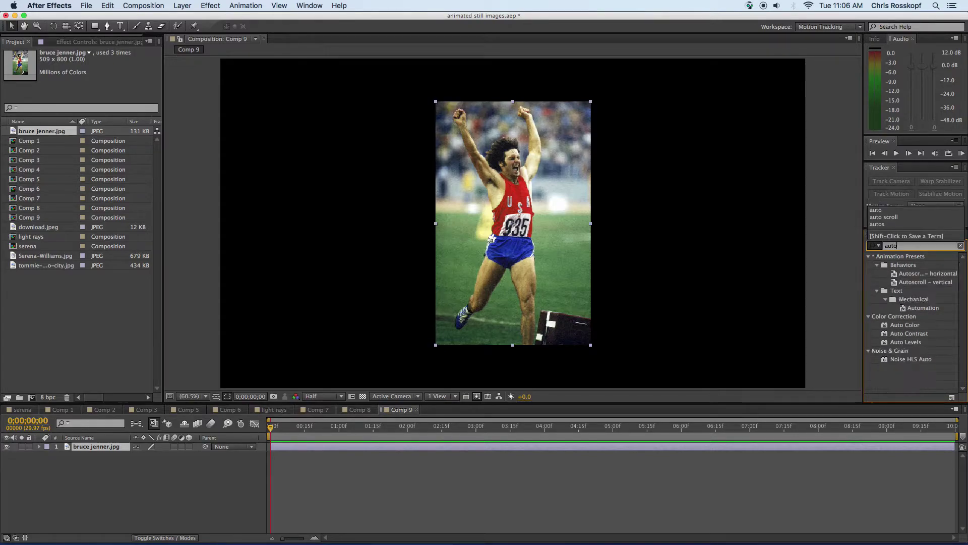
type("s")
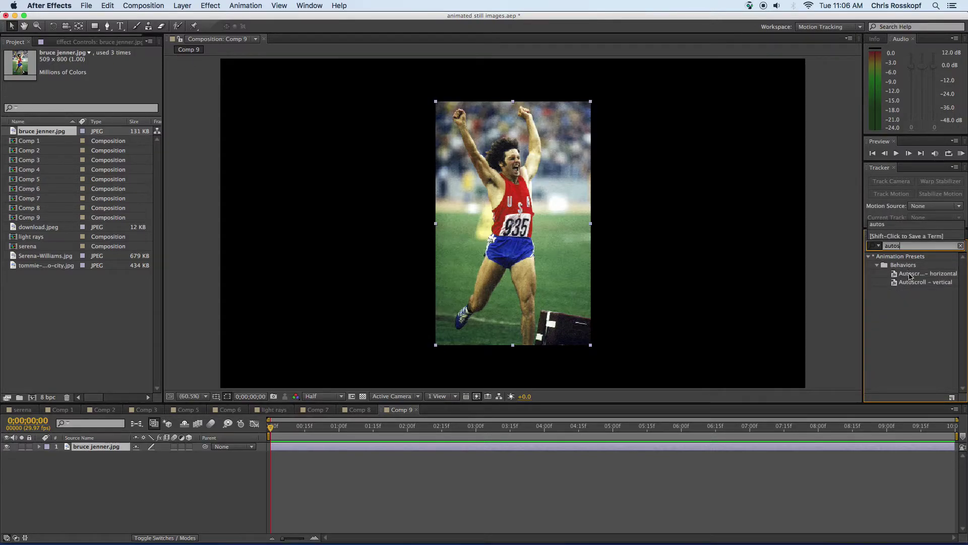
left_click_drag(911, 276, 543, 260)
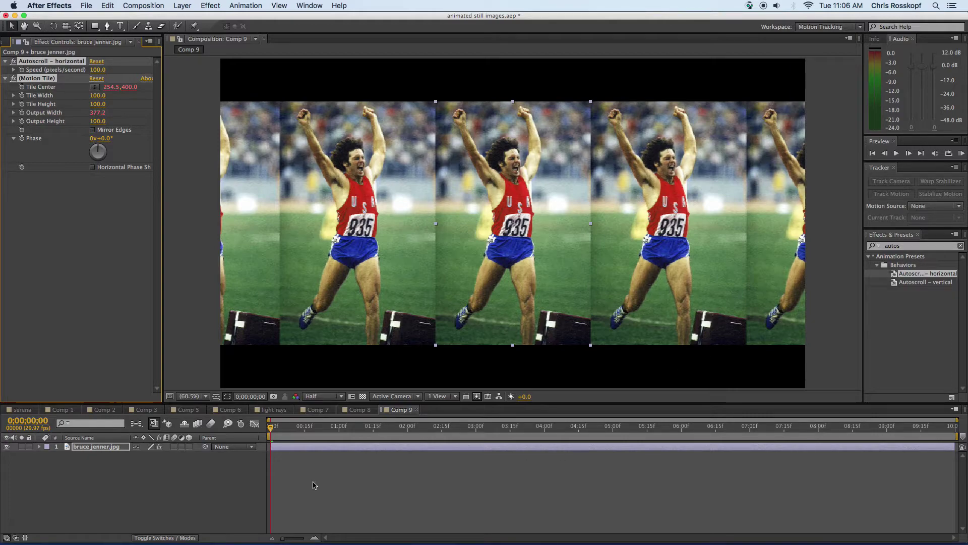
key("KP_0")
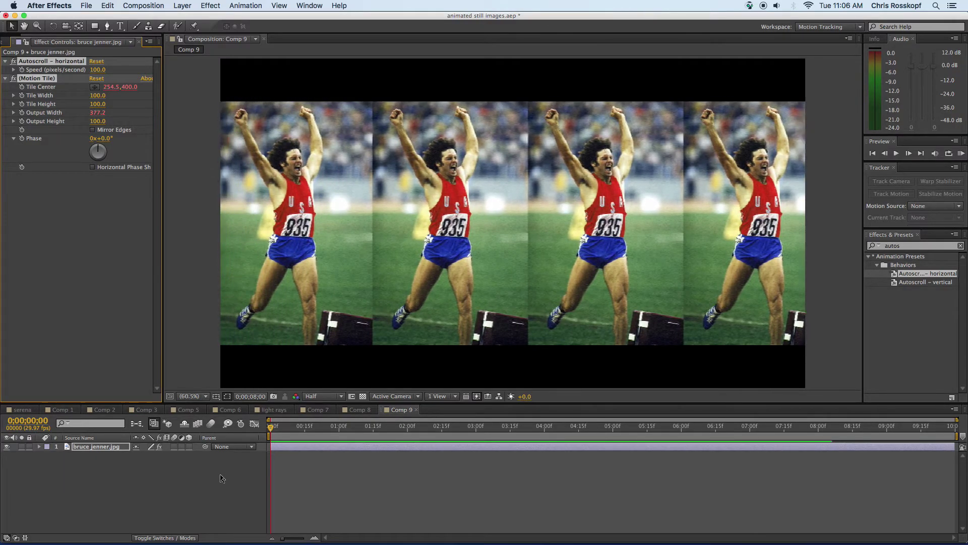
key("space")
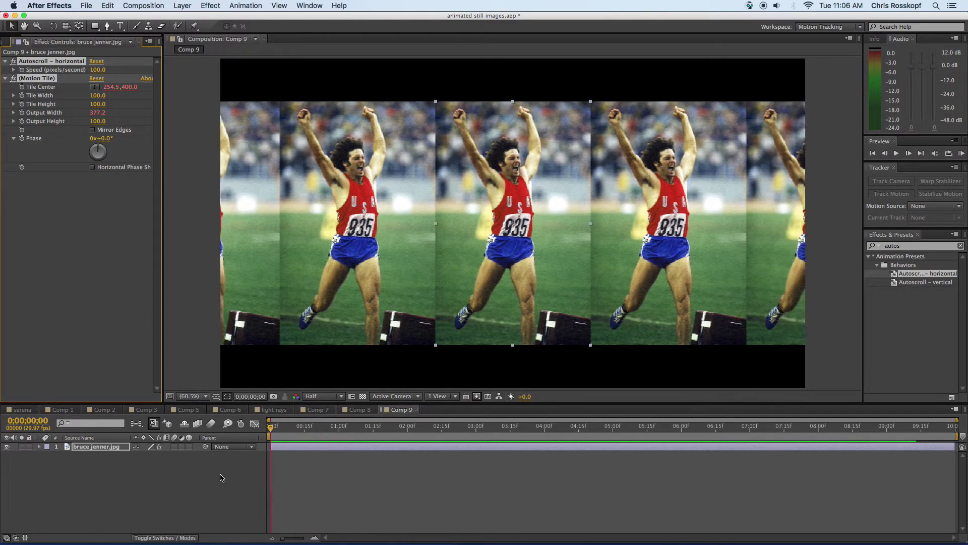
Step: Glance at Comp 8, return to Comp 9, and open New Composition settings for Comp 10
left_click(356, 410)
left_click(400, 409)
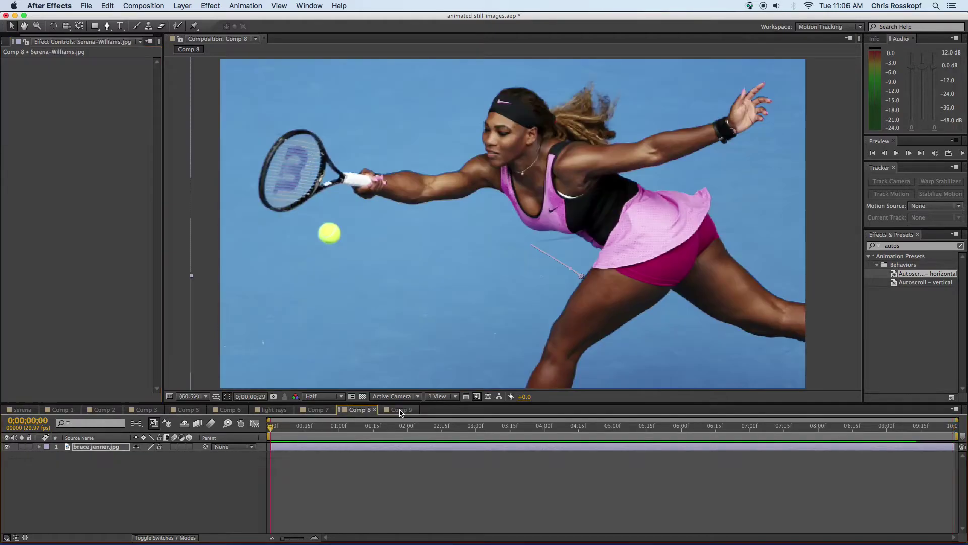
left_click(162, 6)
left_click(167, 17)
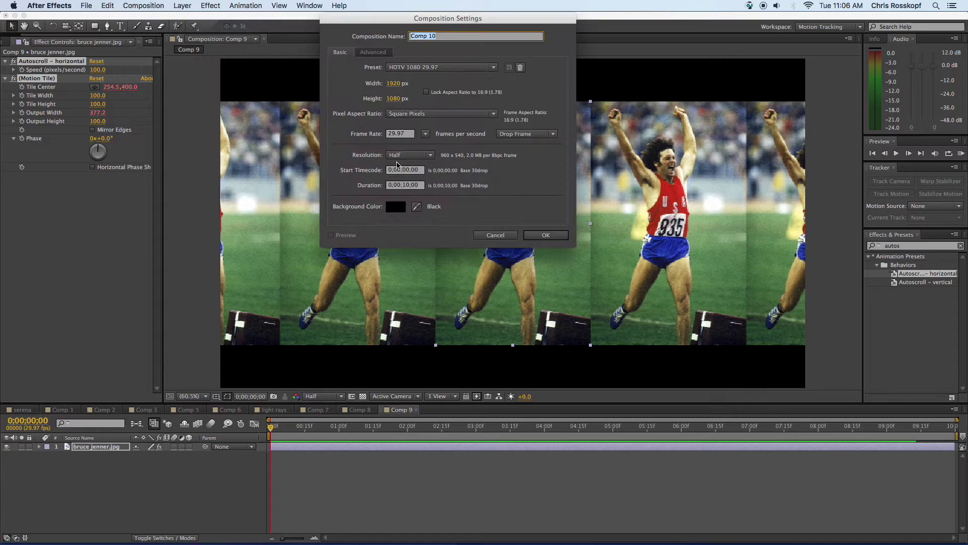
Step: Create Comp 10 and add the tommie-…mexico-city.jpg podium photo as a layer
left_click(534, 235)
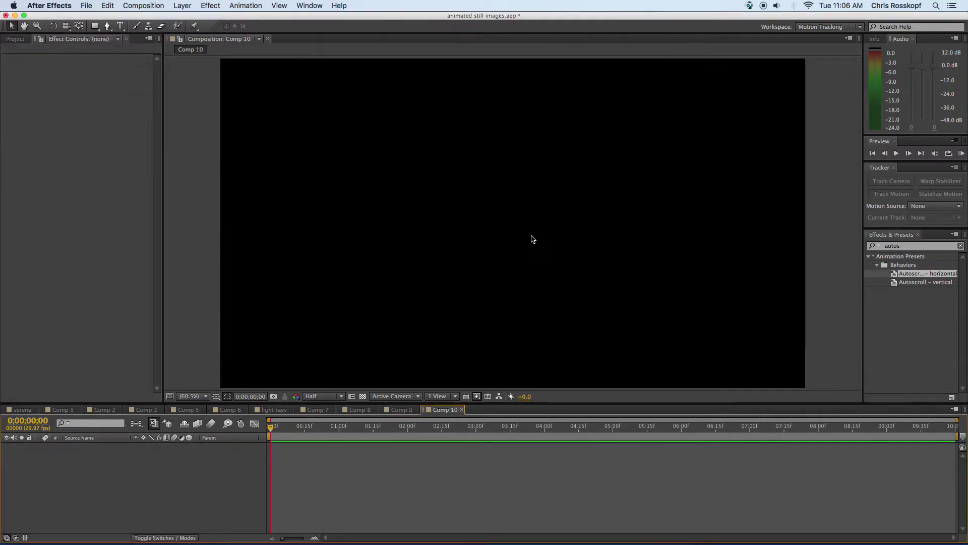
left_click(15, 39)
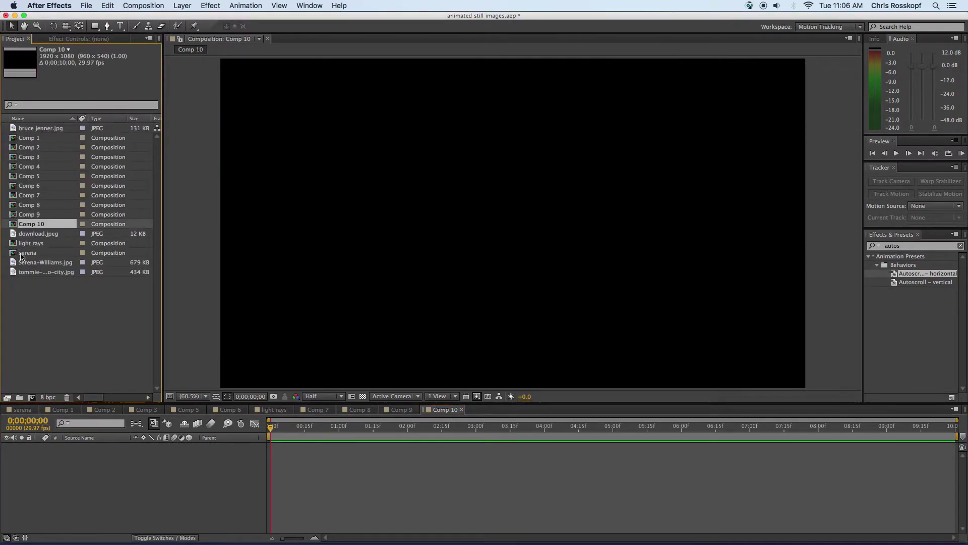
left_click(17, 272)
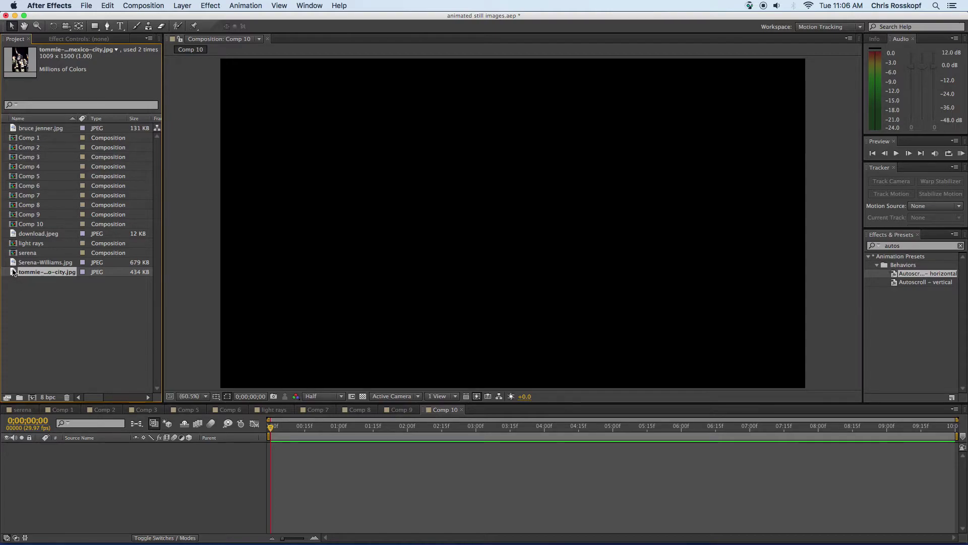
left_click_drag(14, 273, 152, 479)
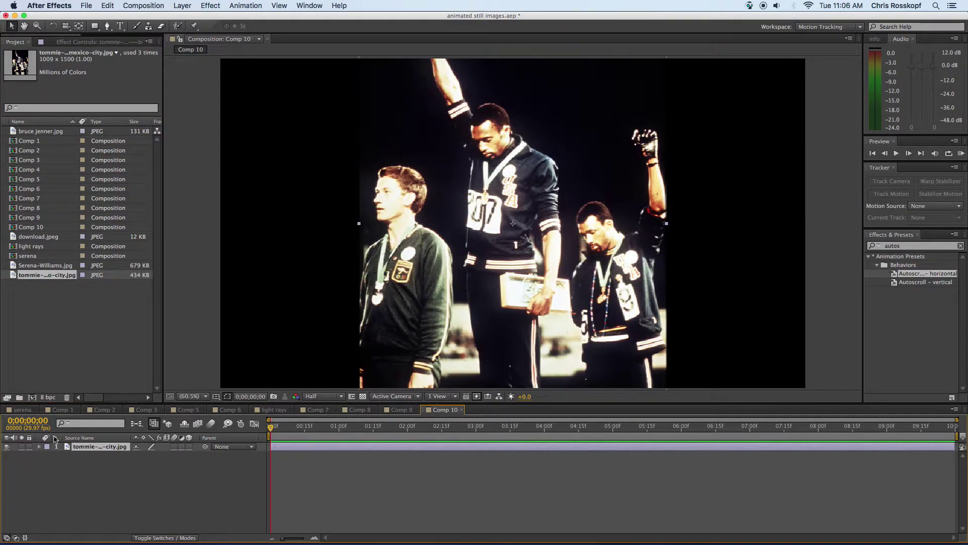
Step: Scale the podium photo layer down to 65%
left_click(40, 446)
left_click(48, 455)
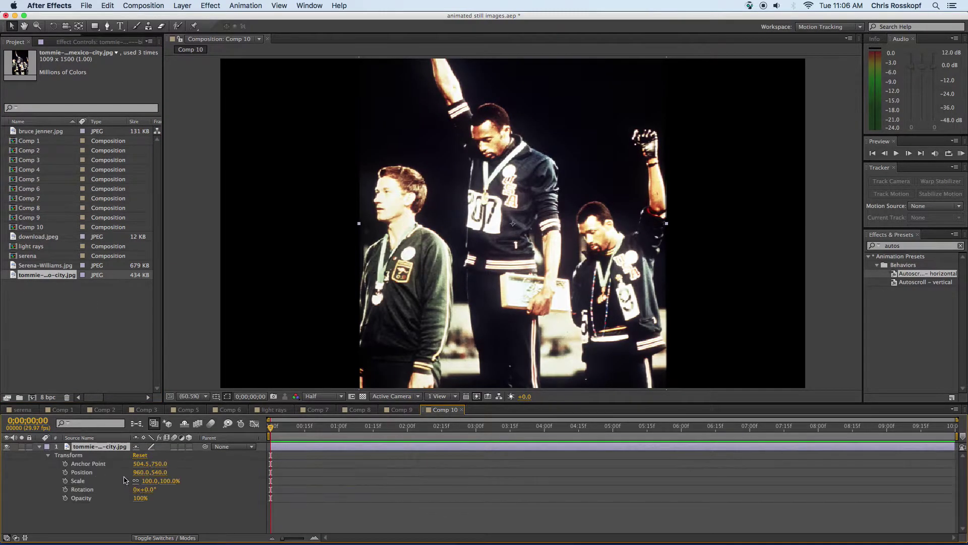
left_click_drag(165, 481, 149, 481)
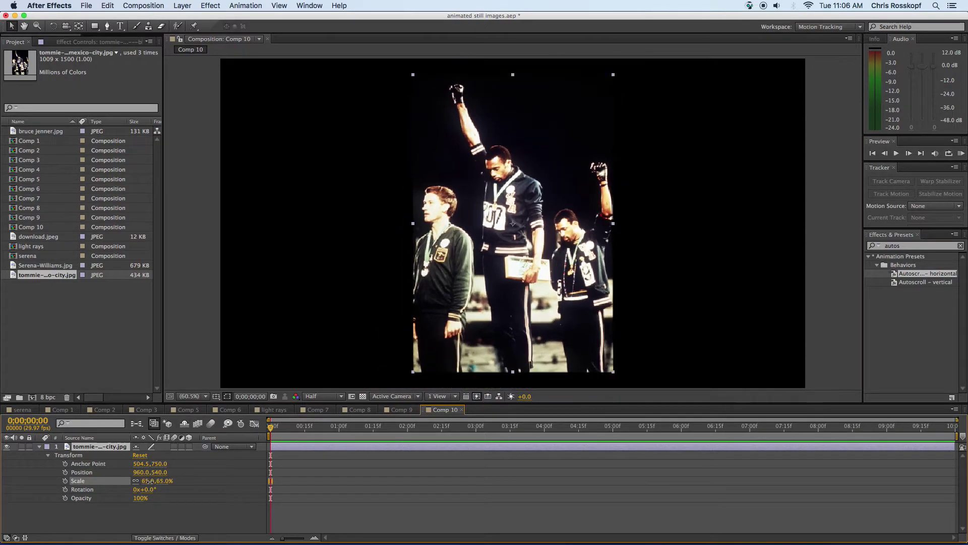
left_click(330, 492)
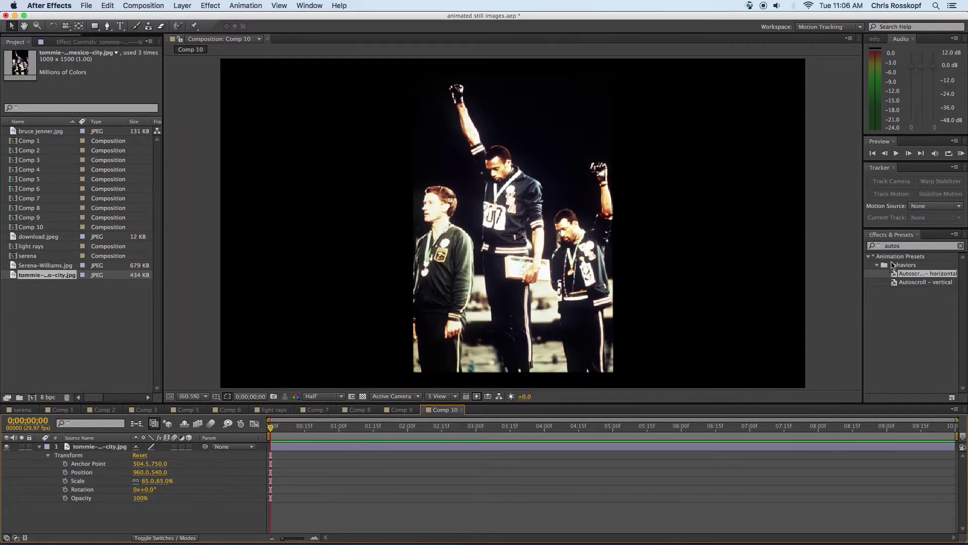
left_click(905, 246)
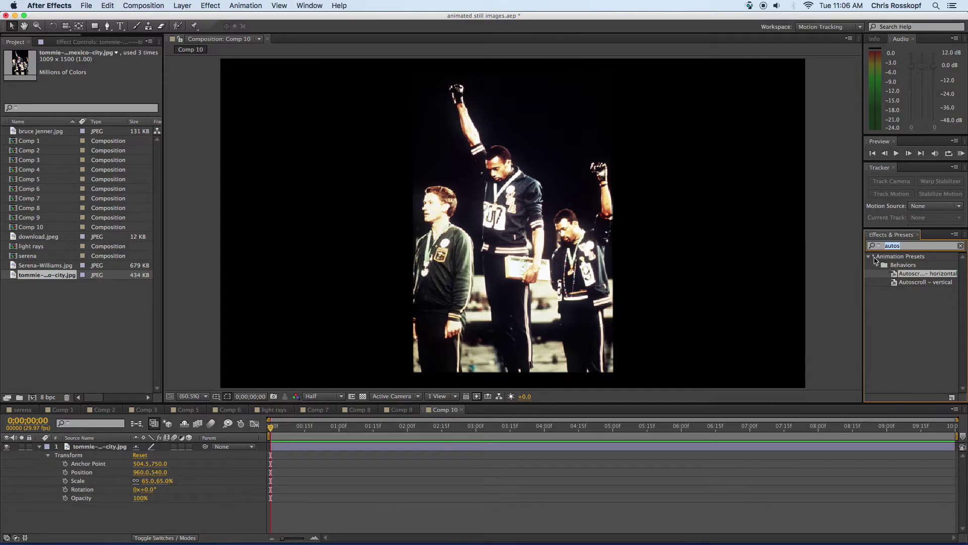
Step: Apply CC Light Rays (searched as 'light r') to the podium photo and drag its centre toward the fist
type("light r")
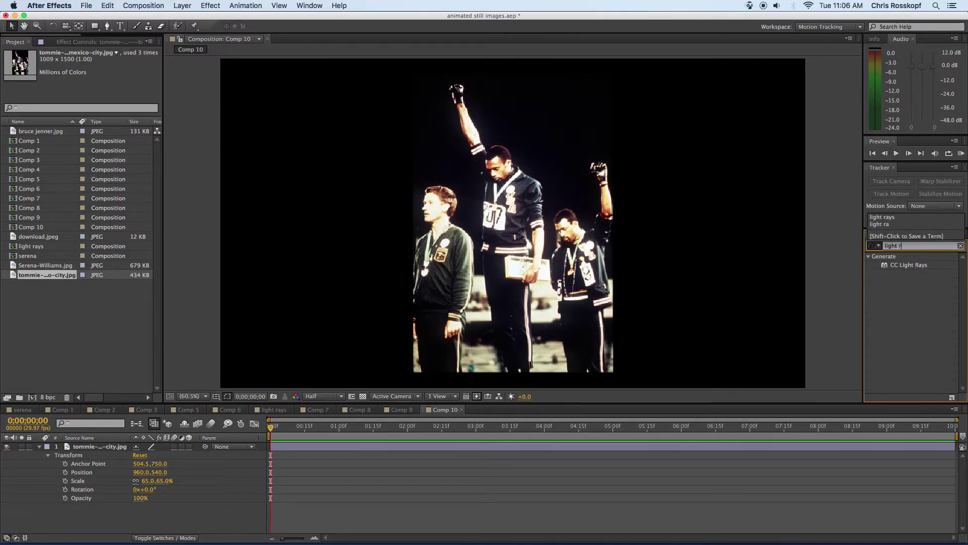
left_click_drag(890, 265, 485, 224)
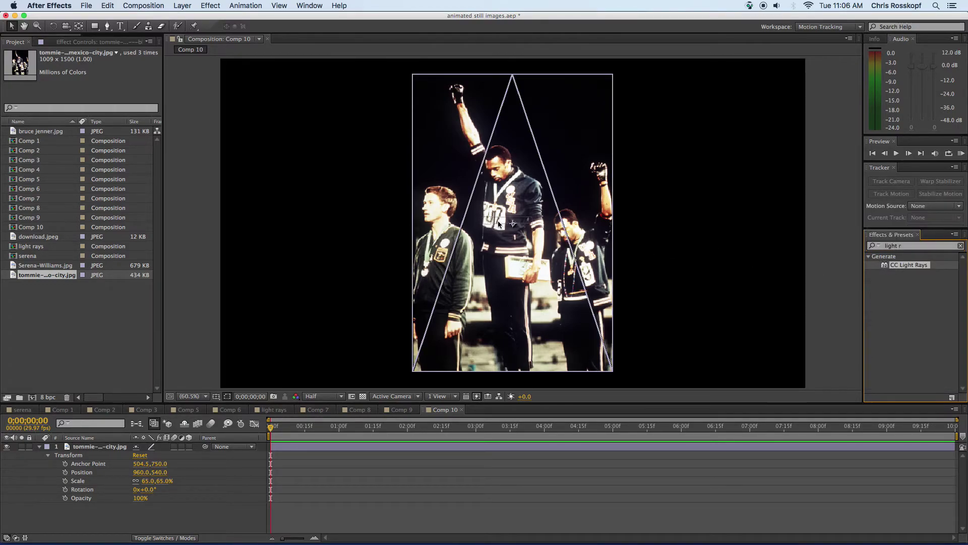
left_click_drag(501, 257, 484, 252)
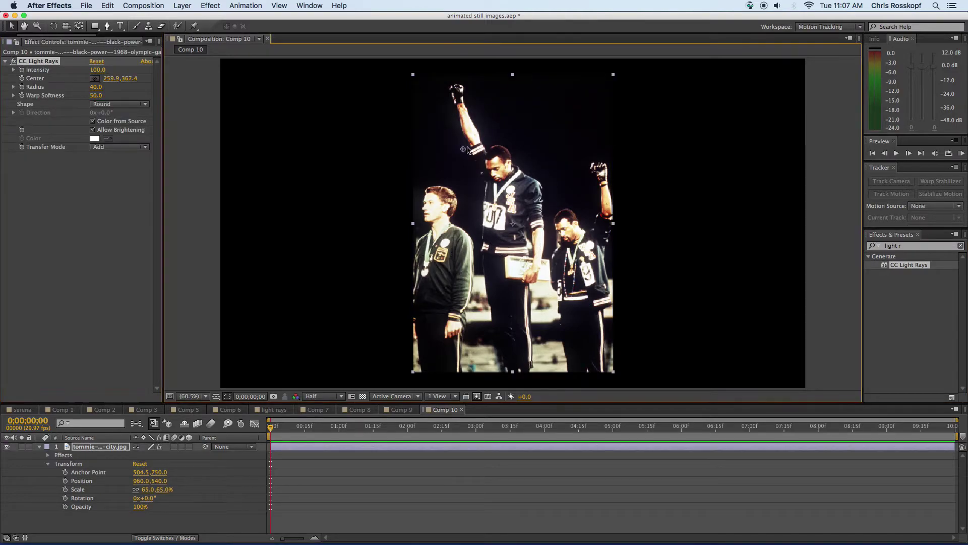
left_click_drag(468, 119, 459, 92)
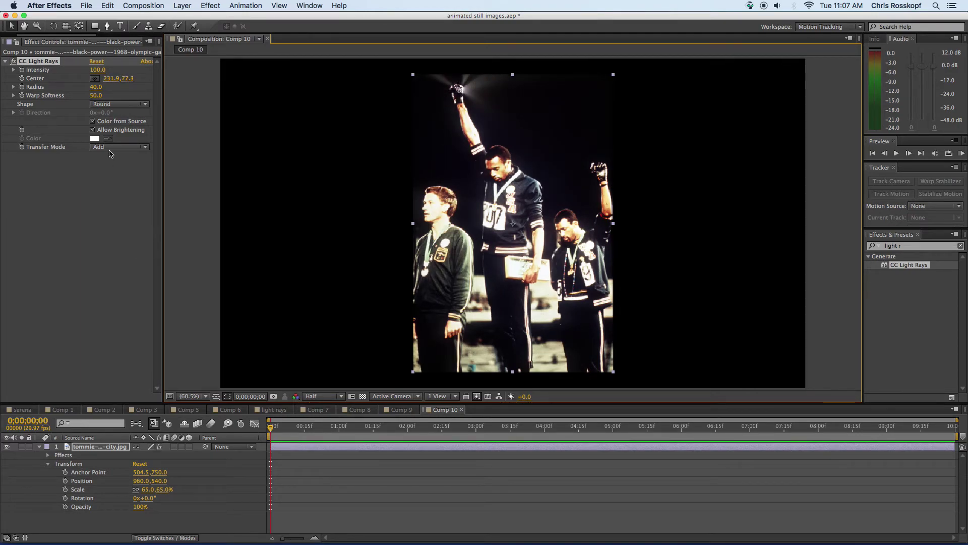
Step: Set the rays to Square shape, Center 224.3,95.1 on the fist, and Direction 70°
left_click(113, 106)
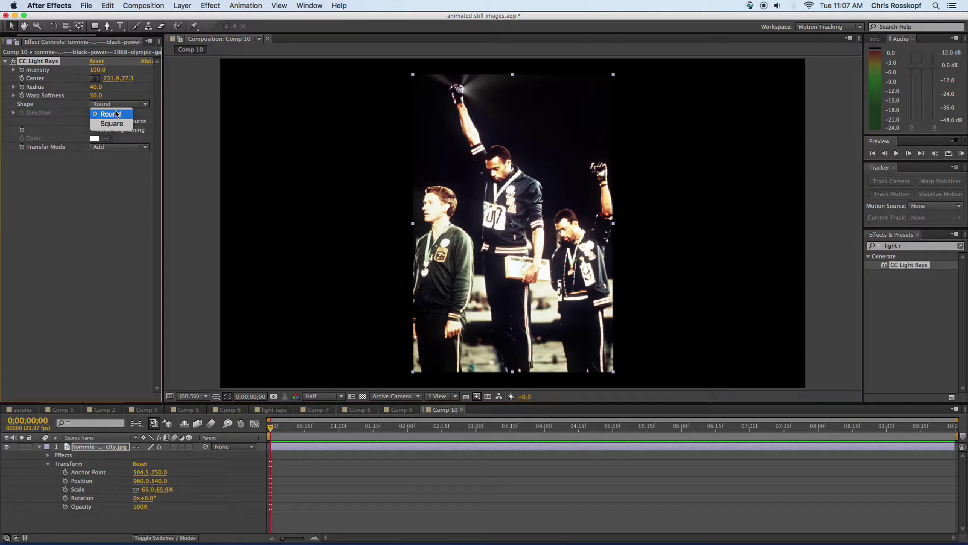
left_click(118, 126)
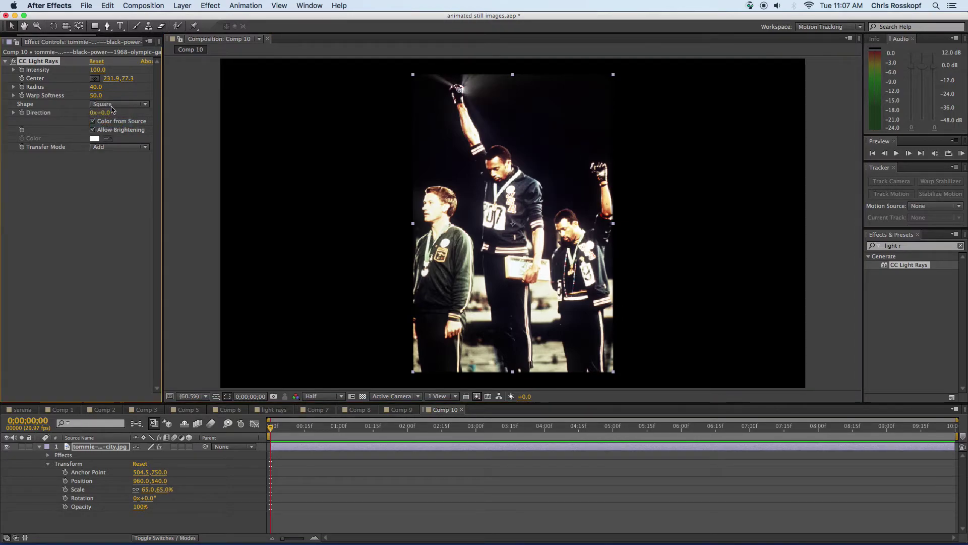
mouse_move(124, 110)
left_mouse_down()
mouse_move(114, 112)
mouse_move(287, 108)
mouse_move(110, 122)
left_mouse_up()
left_click_drag(461, 92, 457, 94)
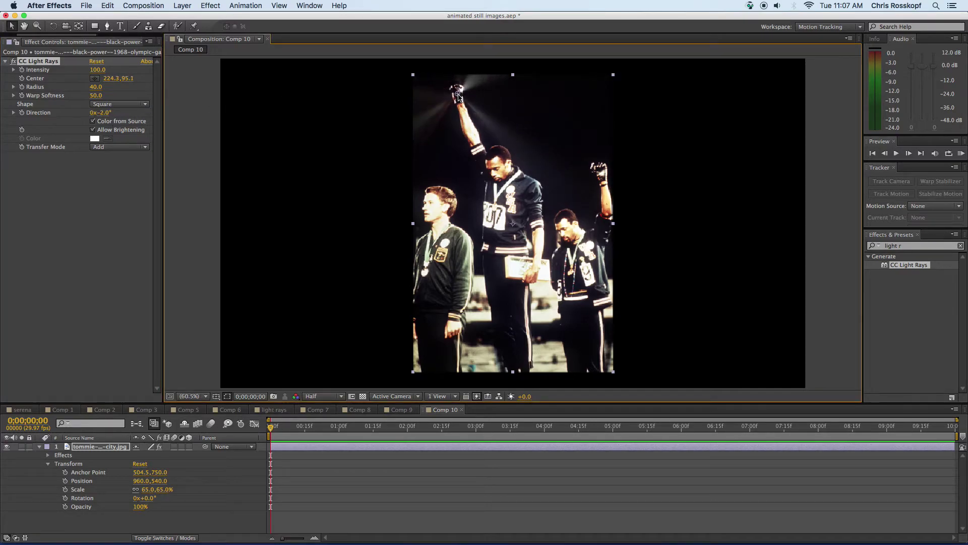
left_click_drag(100, 113, 144, 119)
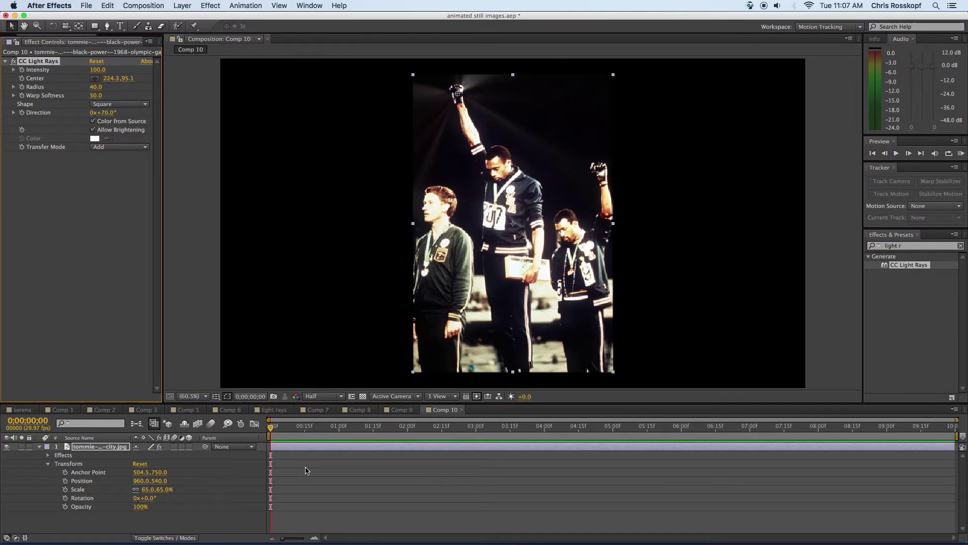
Step: Keyframe rays' Direction from 70° at 0s to 308° at the end, then RAM preview
left_click(286, 437)
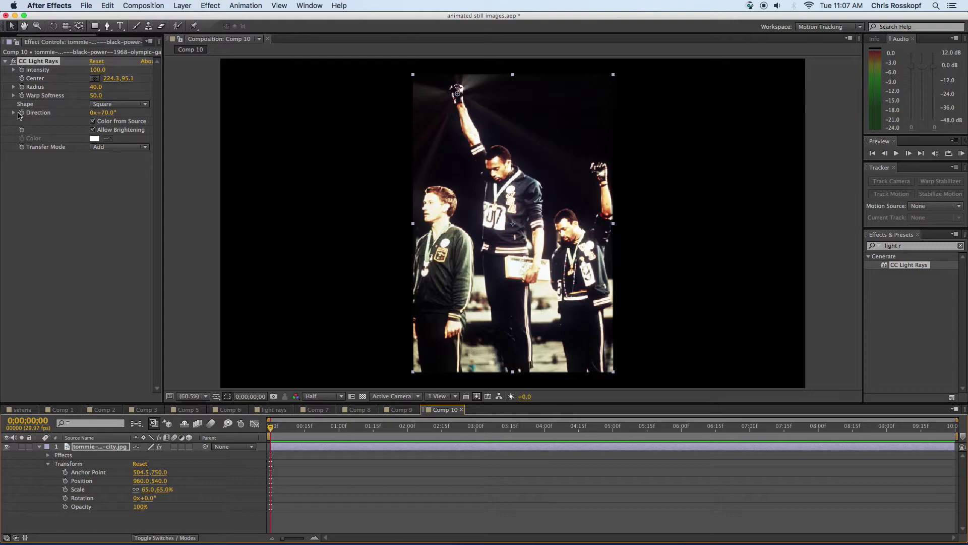
left_click(20, 115)
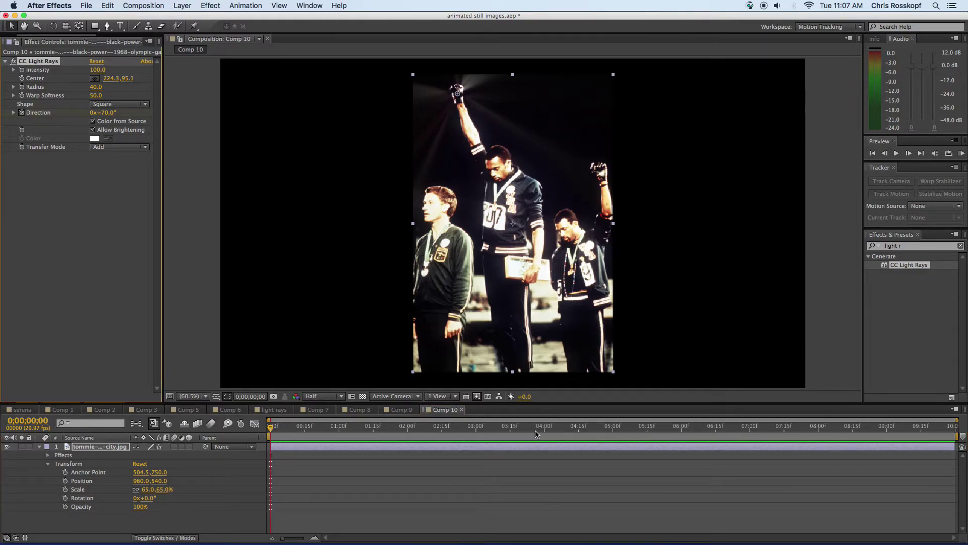
left_click_drag(536, 433, 953, 428)
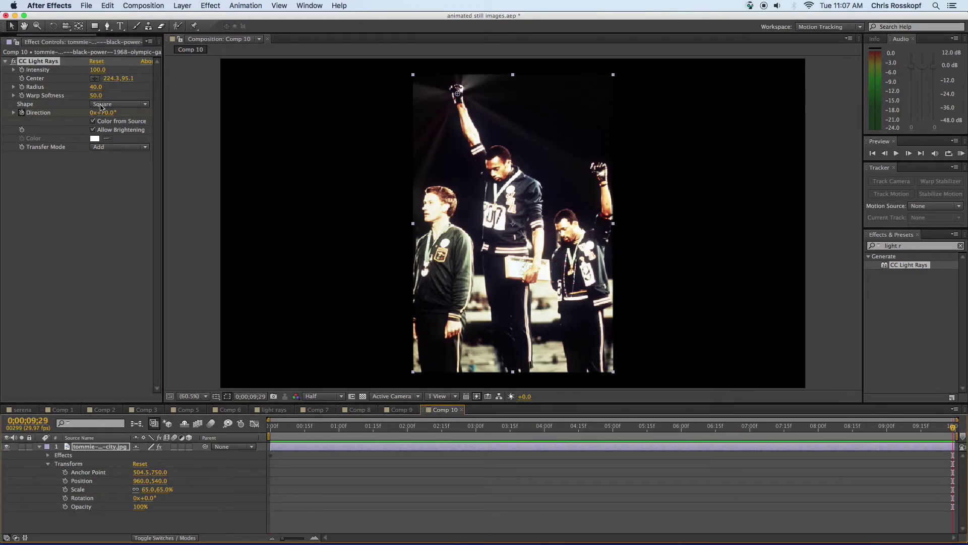
left_click_drag(103, 113, 227, 109)
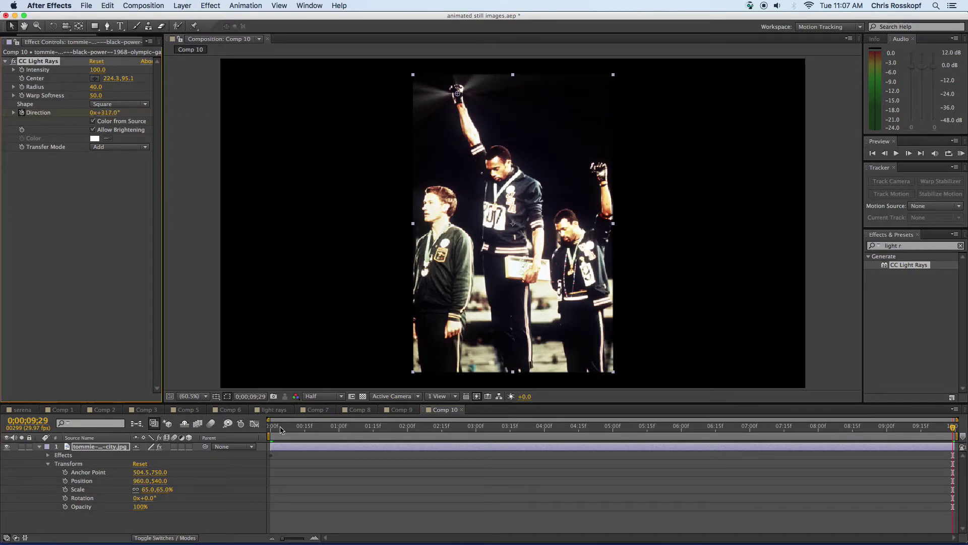
left_click(272, 424)
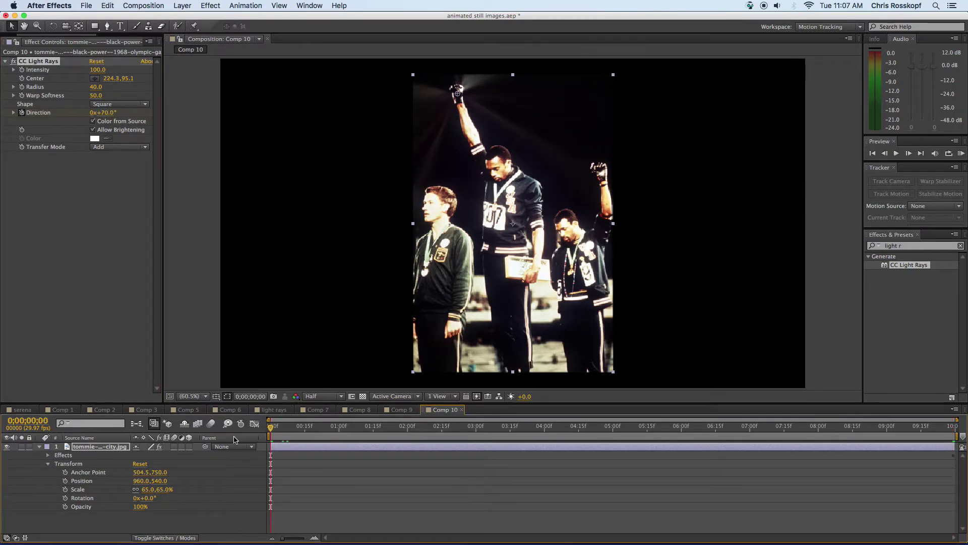
key("KP_0")
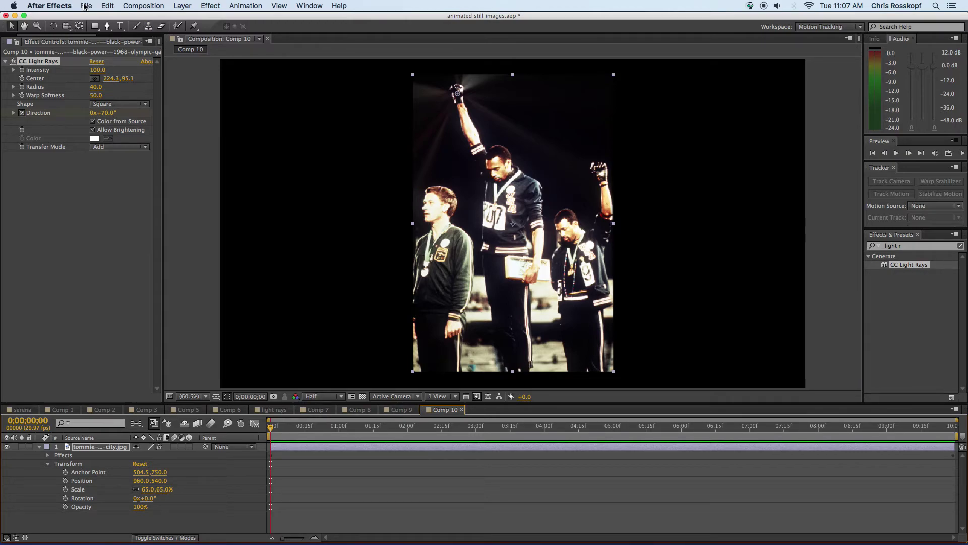
Step: Add Comp 10 to the render queue with QuickTime output using the H.264 codec
left_click(86, 6)
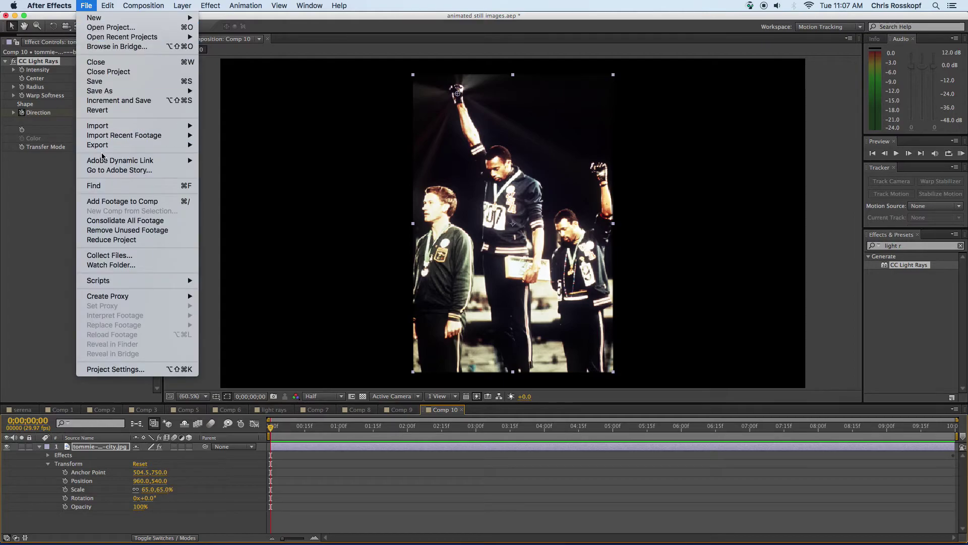
mouse_move(105, 145)
left_click(227, 145)
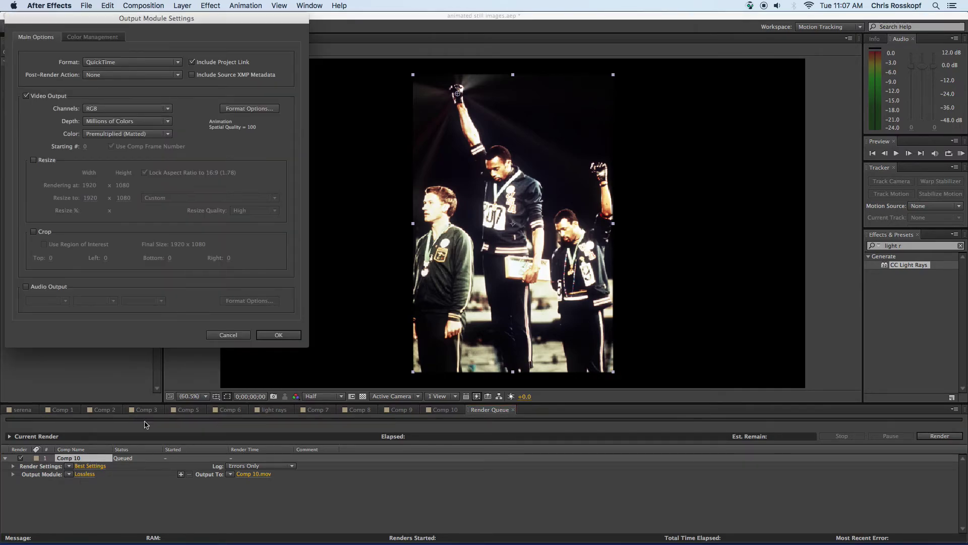
left_click(248, 109)
left_click(240, 76)
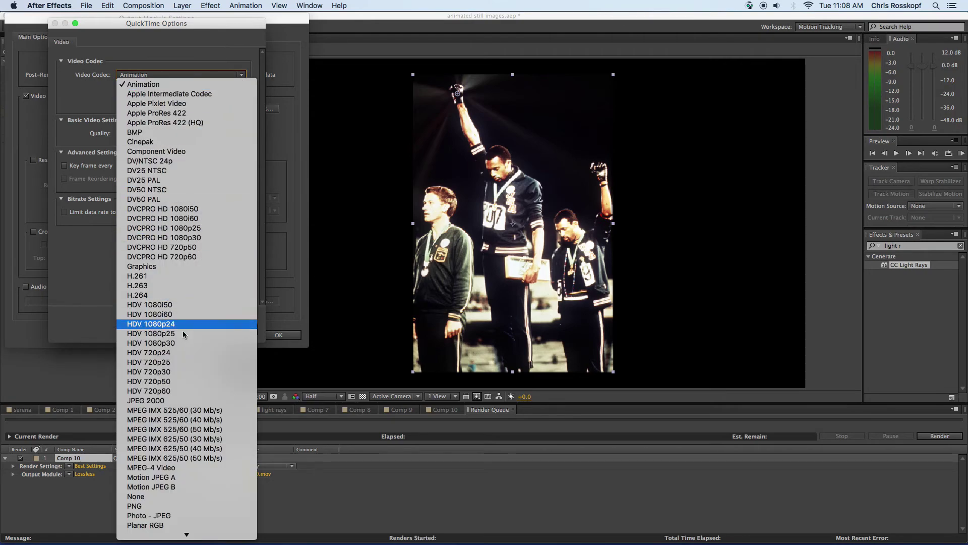
left_click(181, 295)
left_click(256, 331)
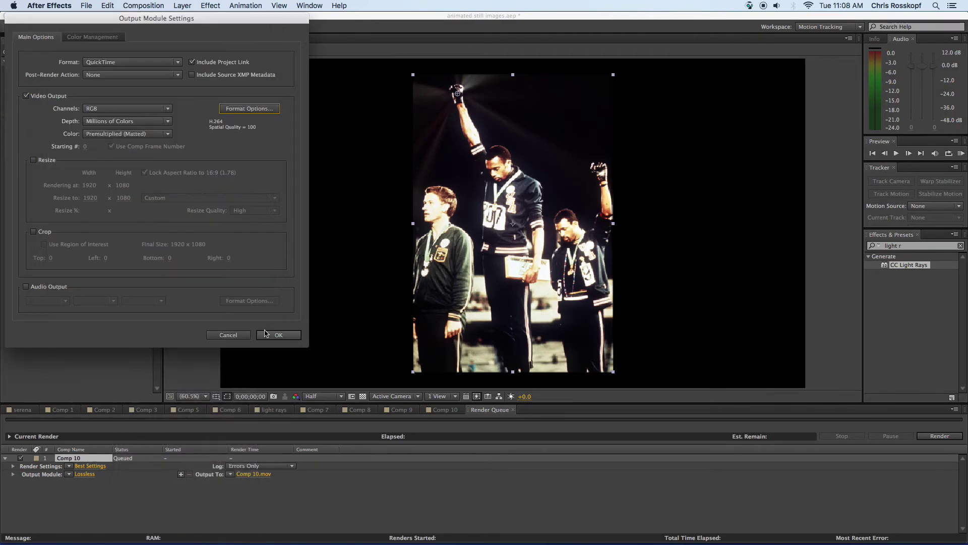
left_click(278, 335)
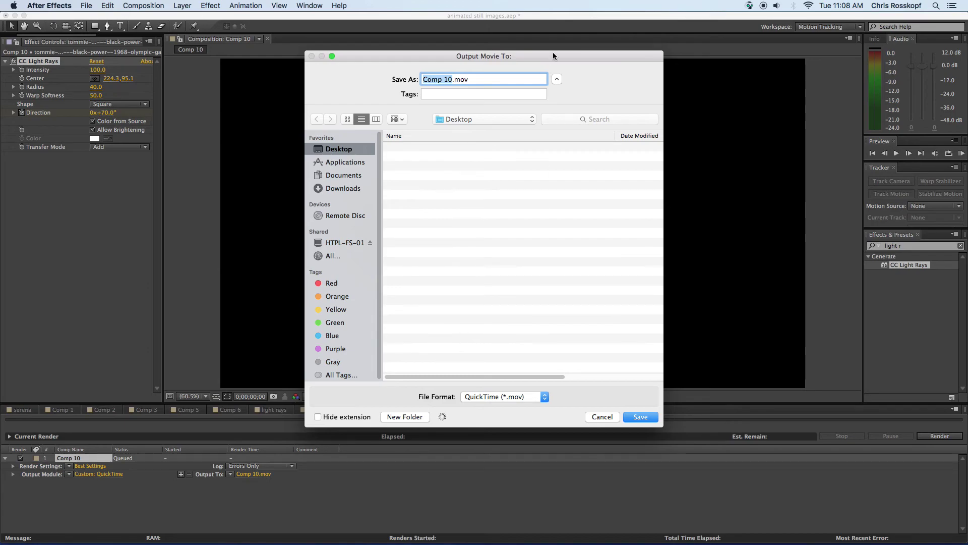
Step: Name the output file 'light rays' and save it as light rays.mov
left_click_drag(553, 52, 576, 37)
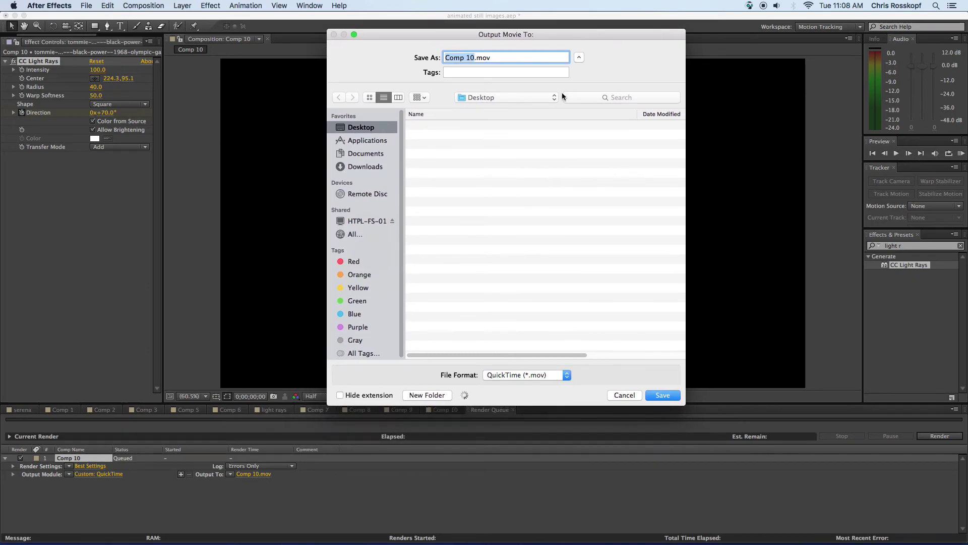
type("light rays")
left_click(662, 395)
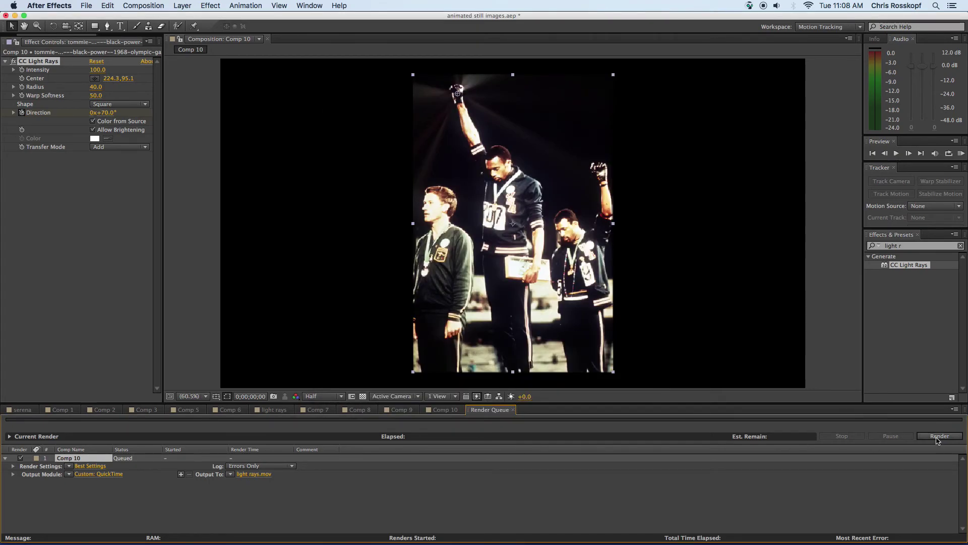
Step: Start rendering Comp 10 to light rays.mov from the Render Queue
left_click(938, 438)
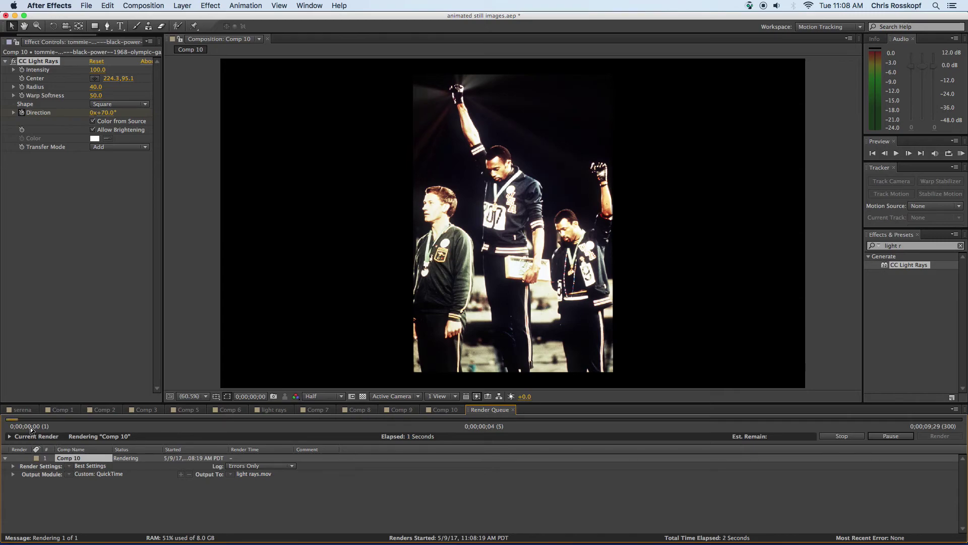